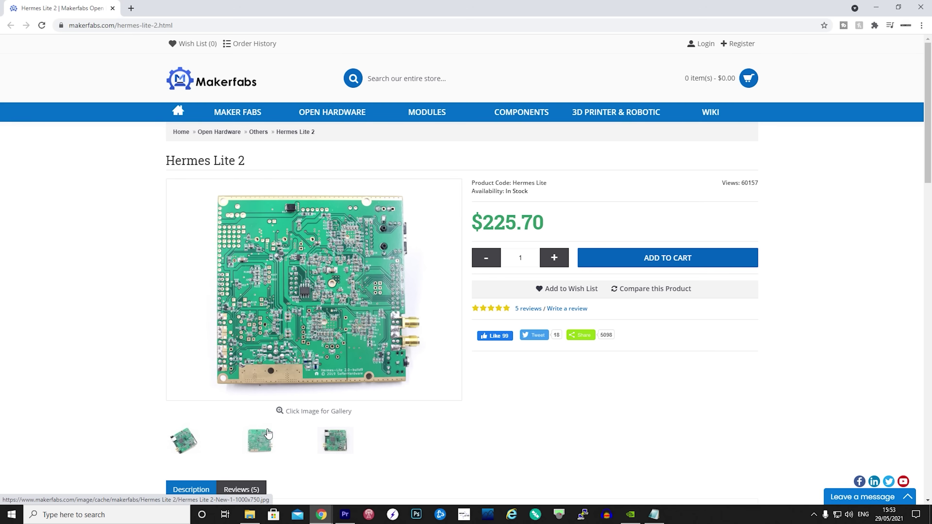
- Look through the Hermes Lite 2 product page, including its related products, external links and shim installation notes
drag(928, 169, 928, 459)
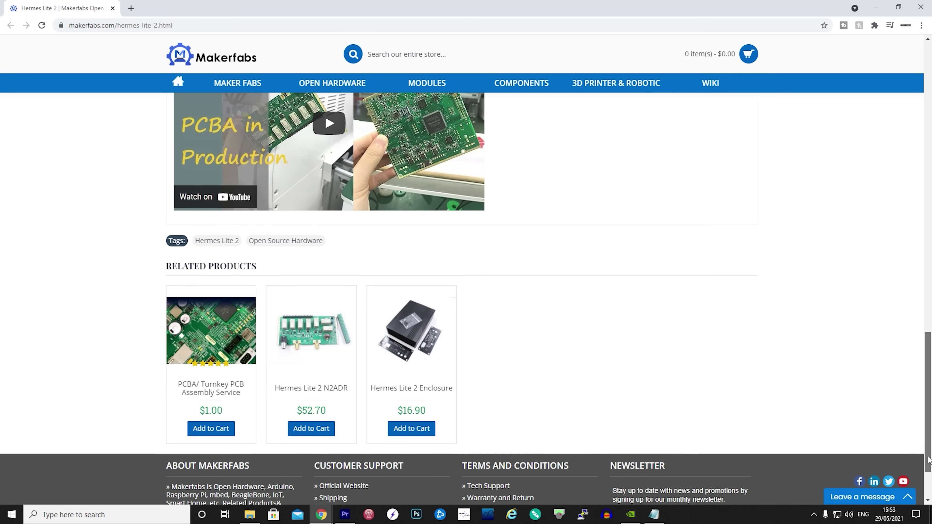
drag(928, 459, 927, 312)
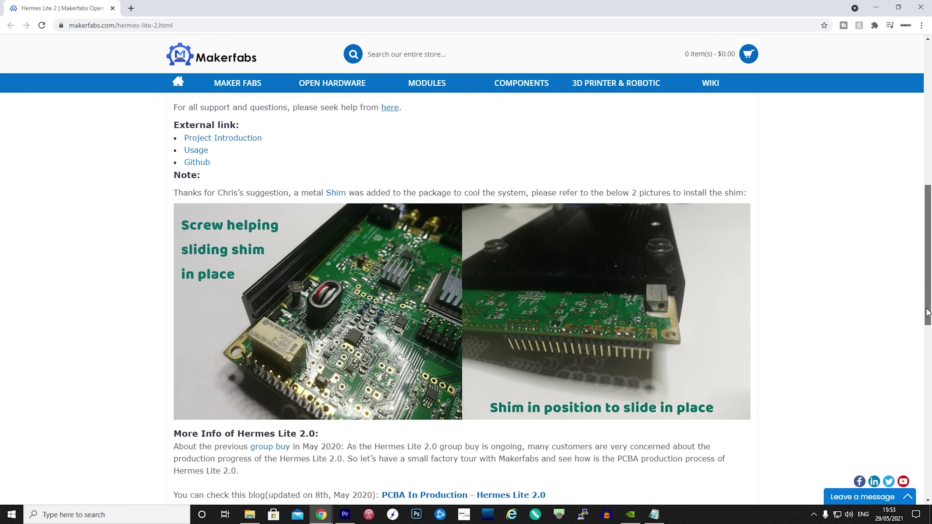
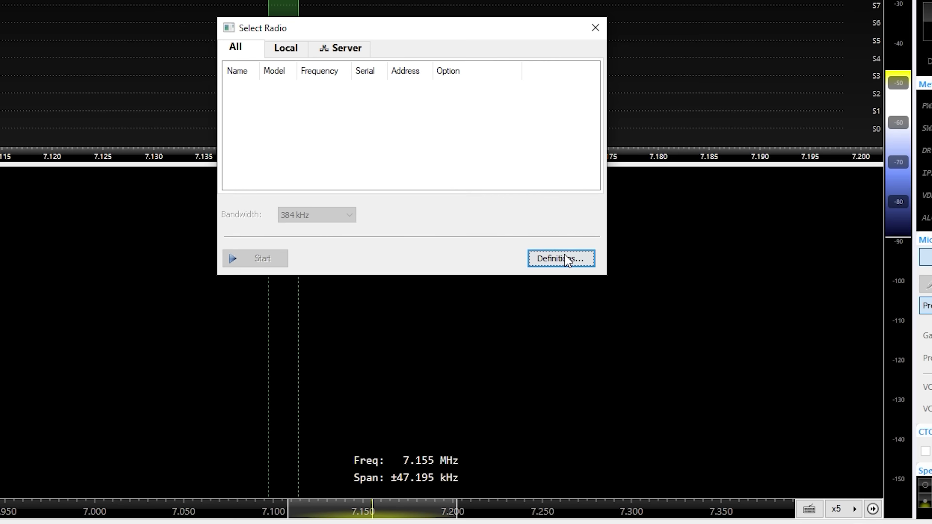
- Search for a Hermes-Lite device in the radio definitions, add it to the list and save the definitions
click(564, 323)
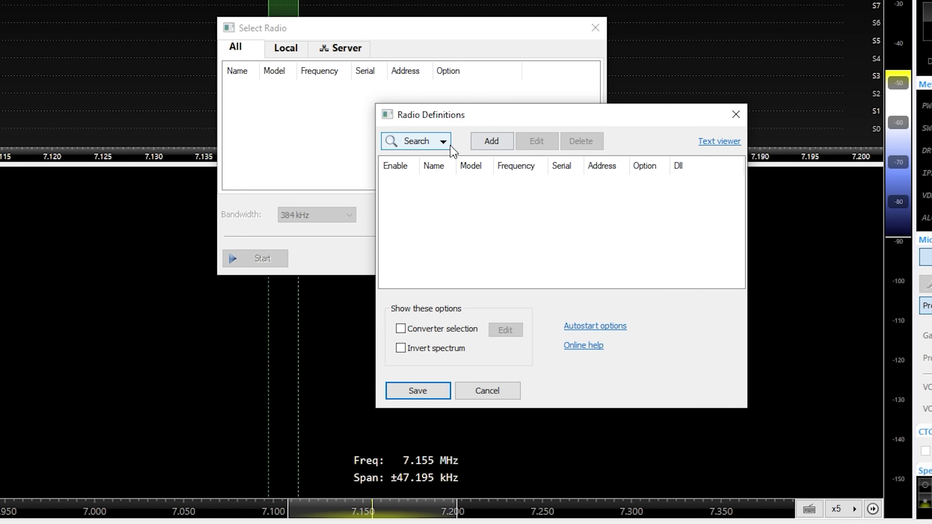
click(443, 142)
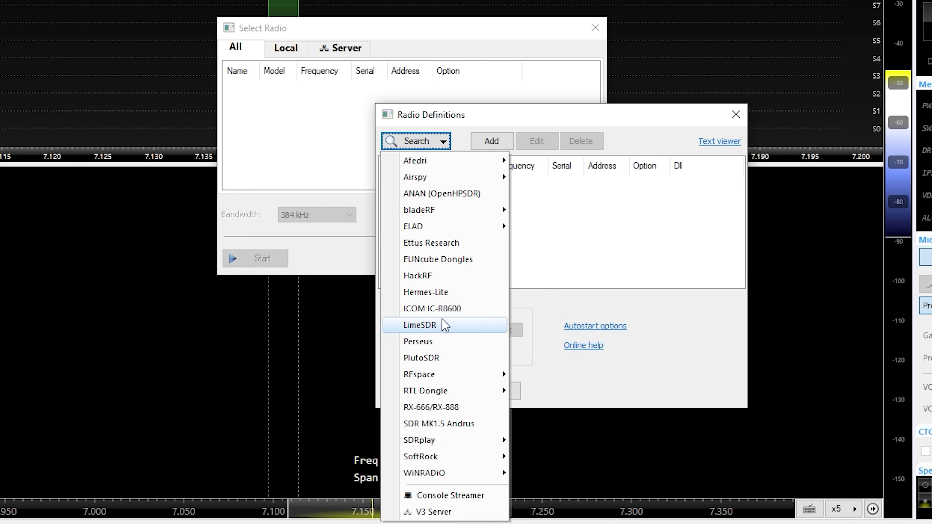
click(426, 292)
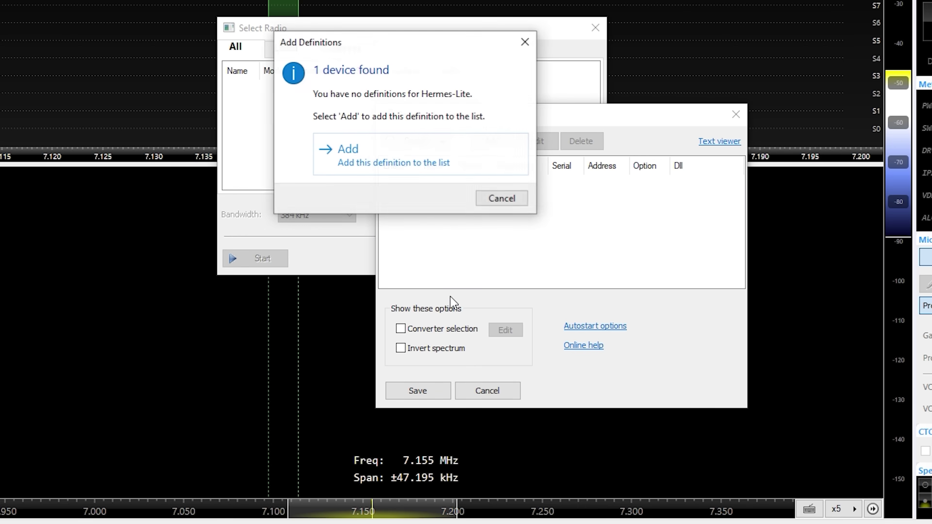
click(386, 164)
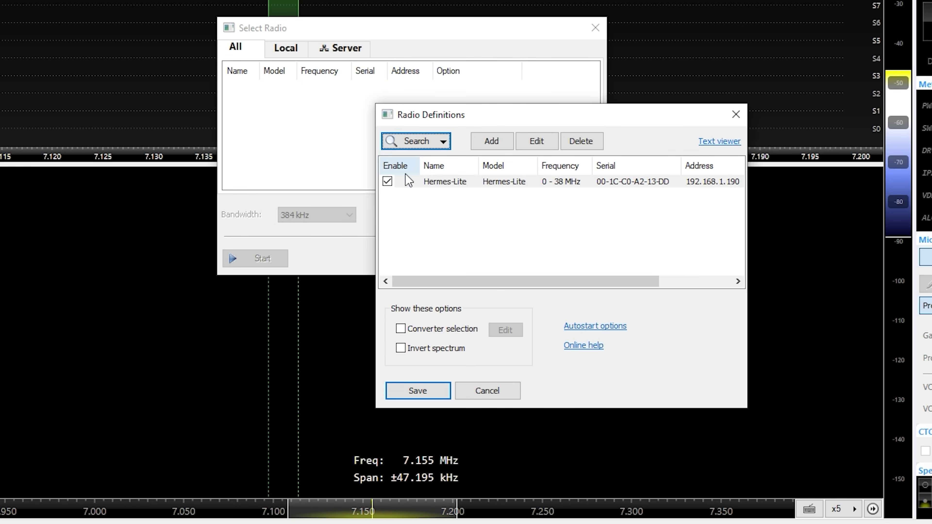
click(494, 185)
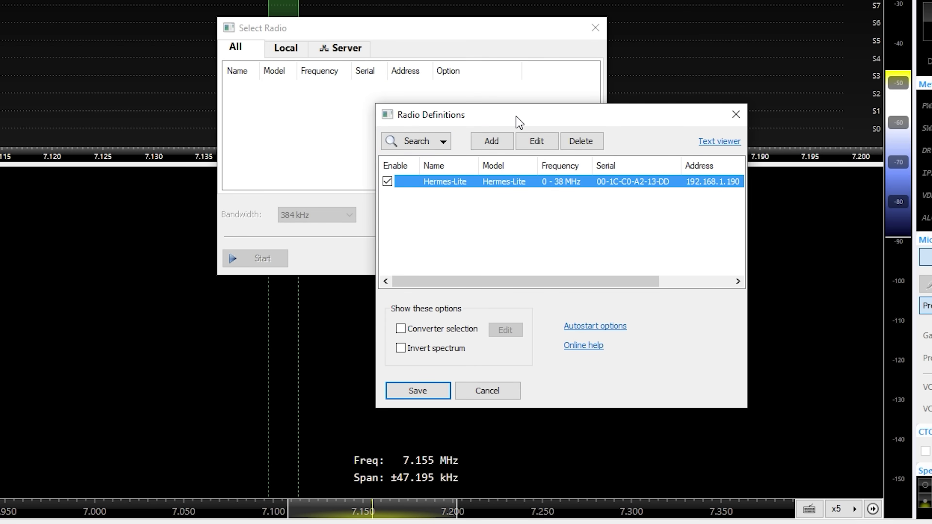
click(407, 396)
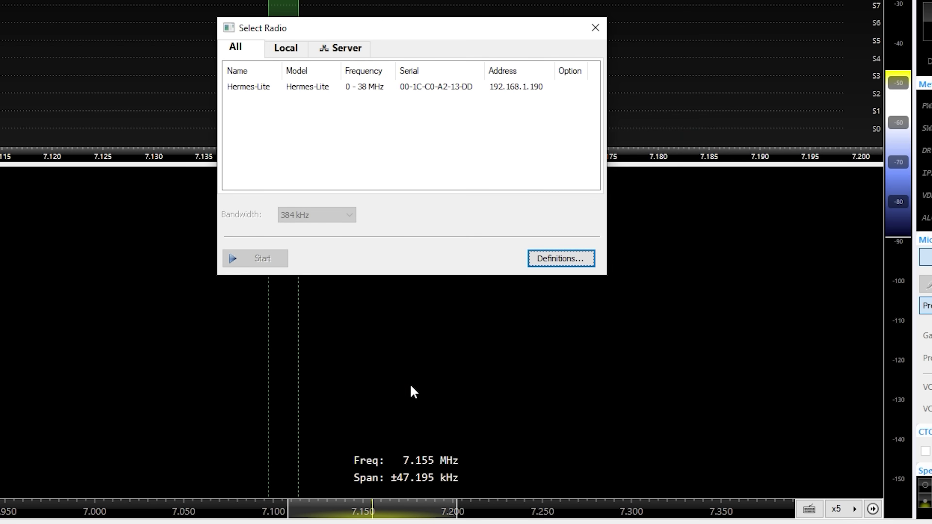
- Select the Hermes-Lite radio, set its bandwidth to 192 kHz and start it
click(365, 91)
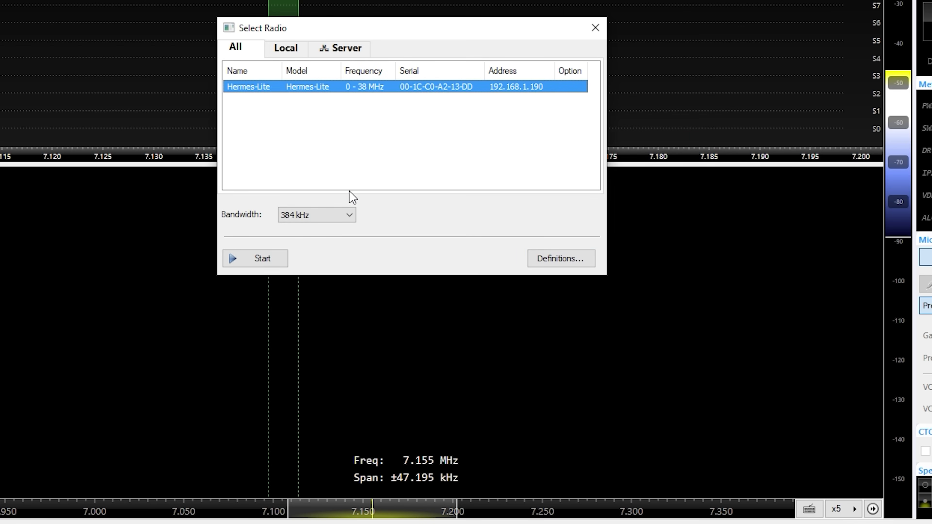
click(349, 215)
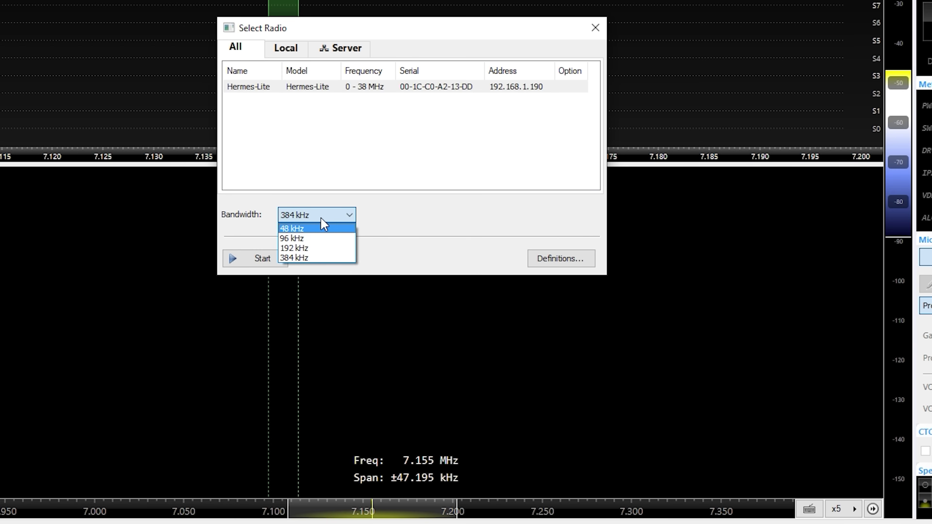
click(315, 248)
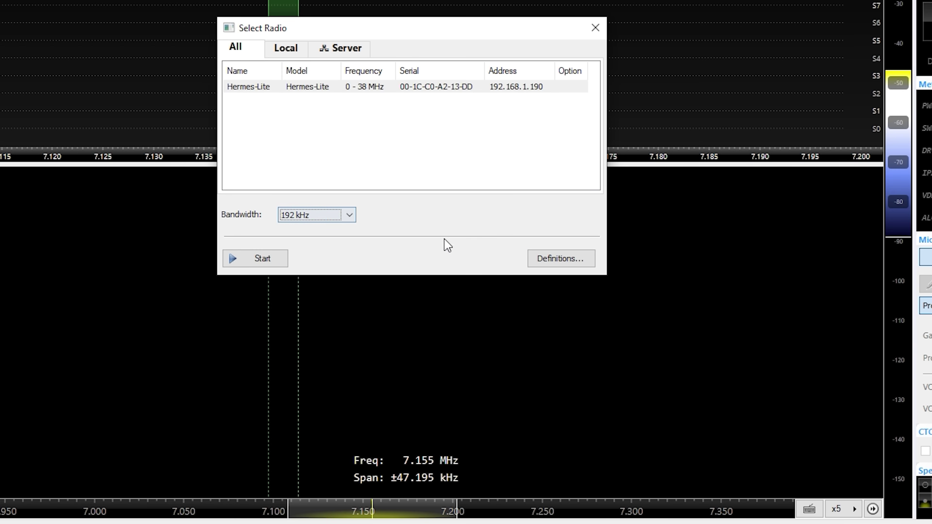
click(261, 259)
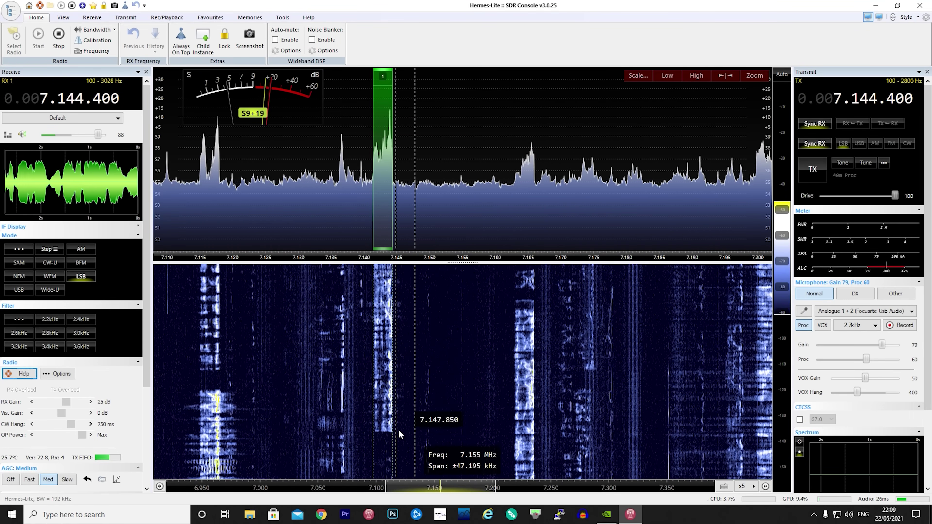
- Set the RX gain to 24 dB and review the noise blanker and noise reduction settings
click(32, 402)
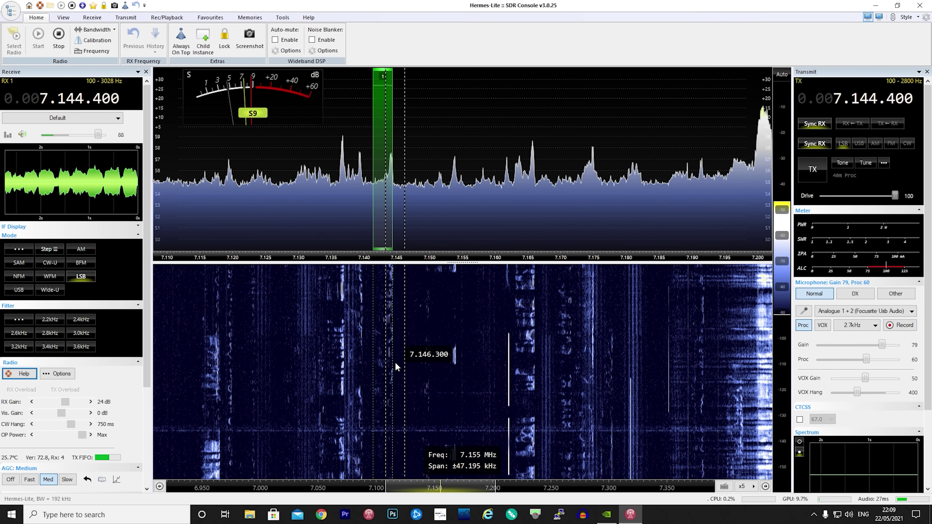
scroll(140, 373, down, 5)
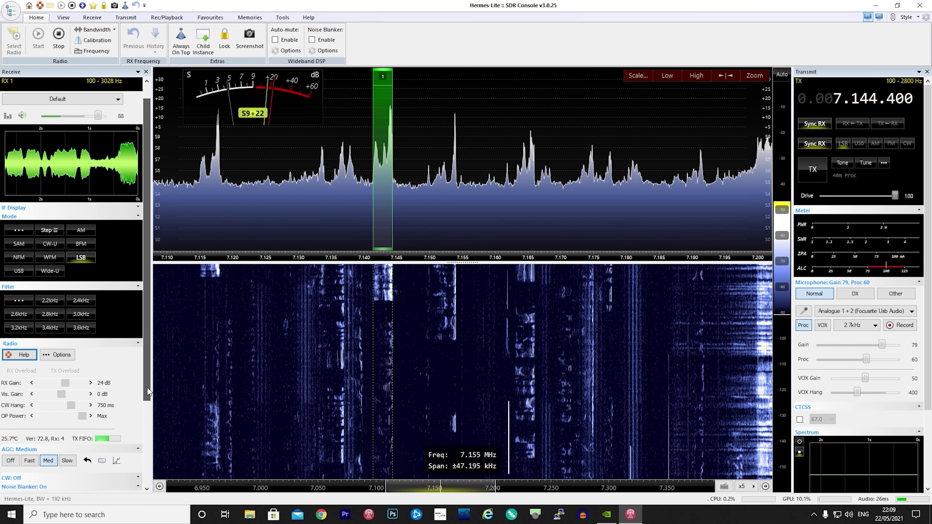
click(33, 434)
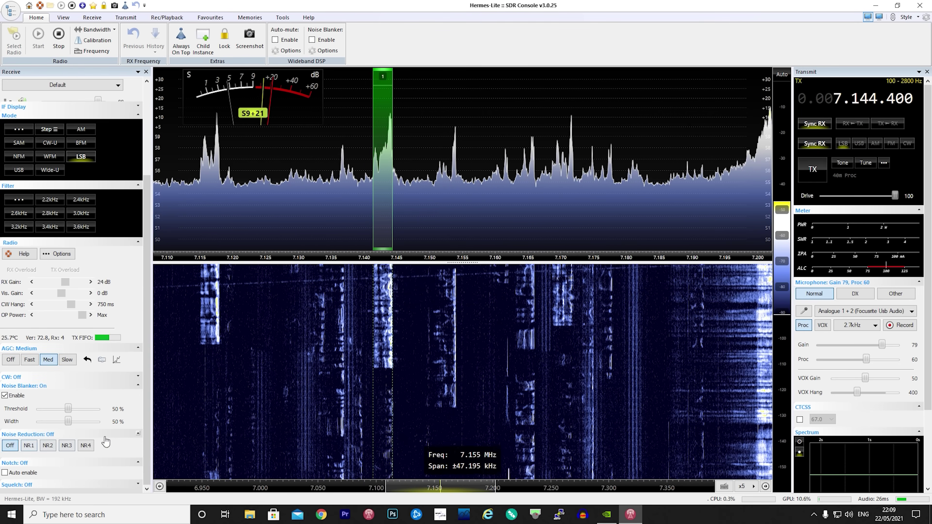
scroll(148, 367, up, 2)
drag(148, 367, 147, 307)
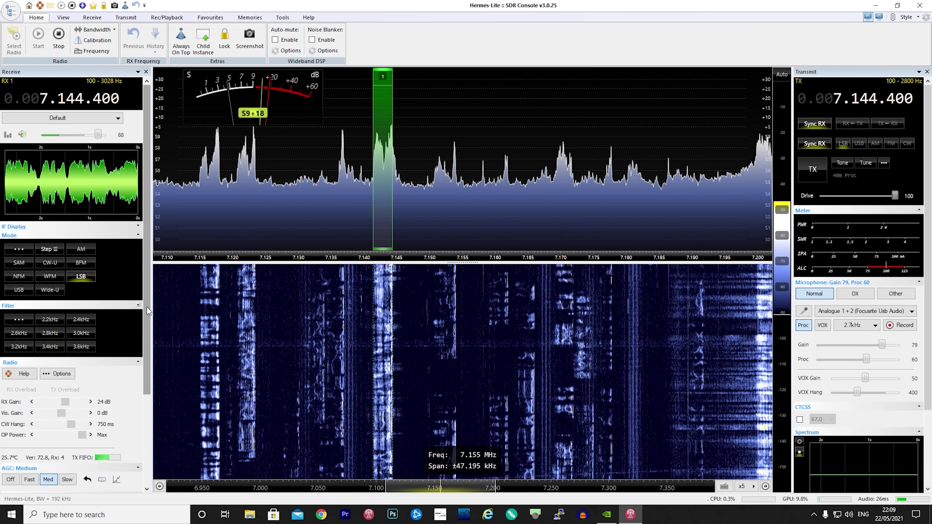
- Tune the receiver to the signal at 7.166.050 MHz on the waterfall
click(524, 345)
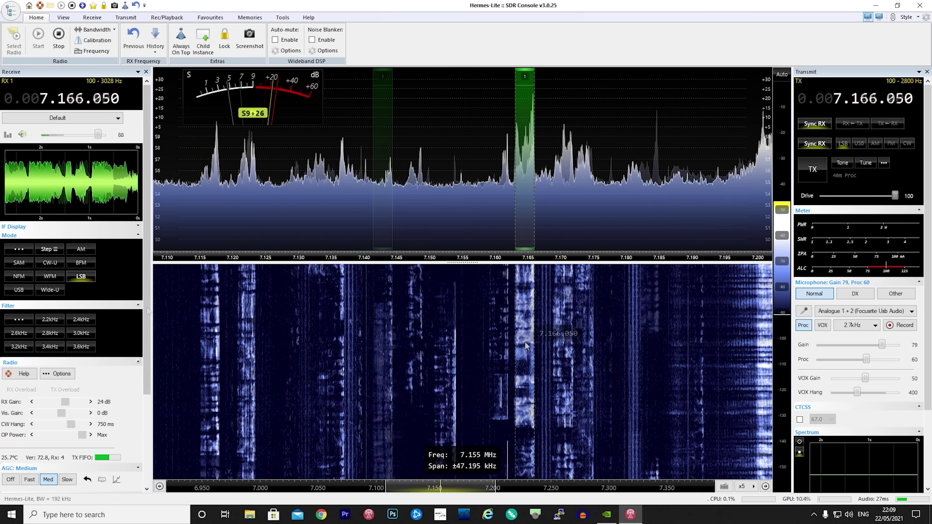
scroll(525, 345, down, 1)
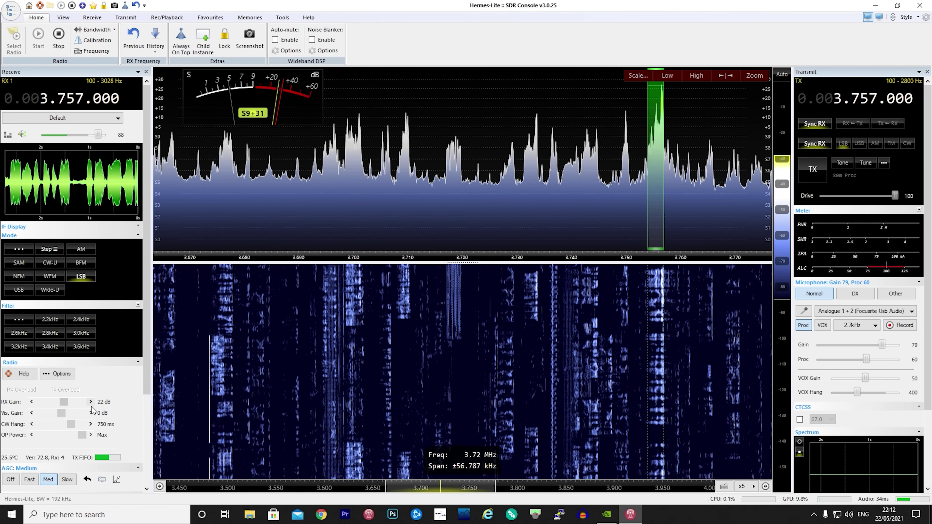
- Raise the RX gain on the 80 m band step by step, then back it off to 32 dB
click(91, 402)
click(90, 402)
click(90, 402)
click(90, 402)
click(90, 402)
click(90, 402)
click(90, 402)
click(90, 401)
click(90, 402)
click(90, 402)
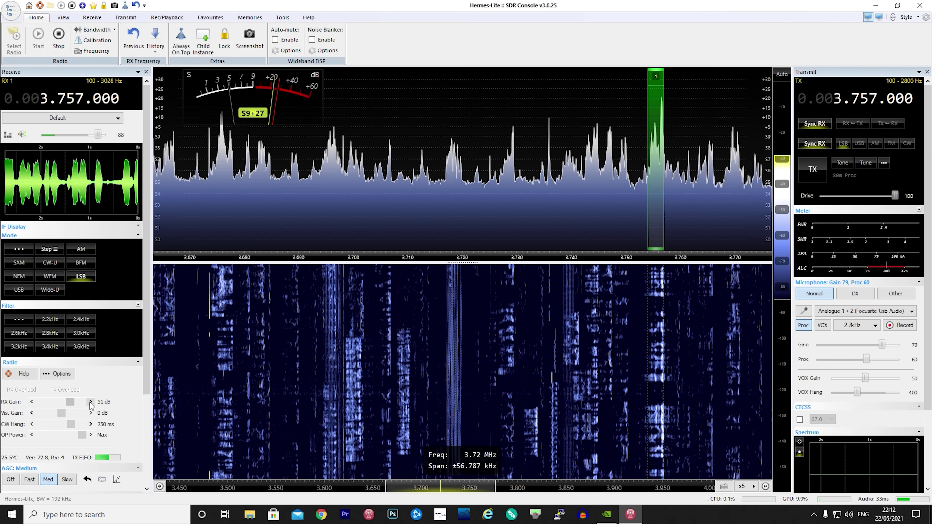
click(90, 402)
click(90, 402)
click(91, 401)
click(32, 402)
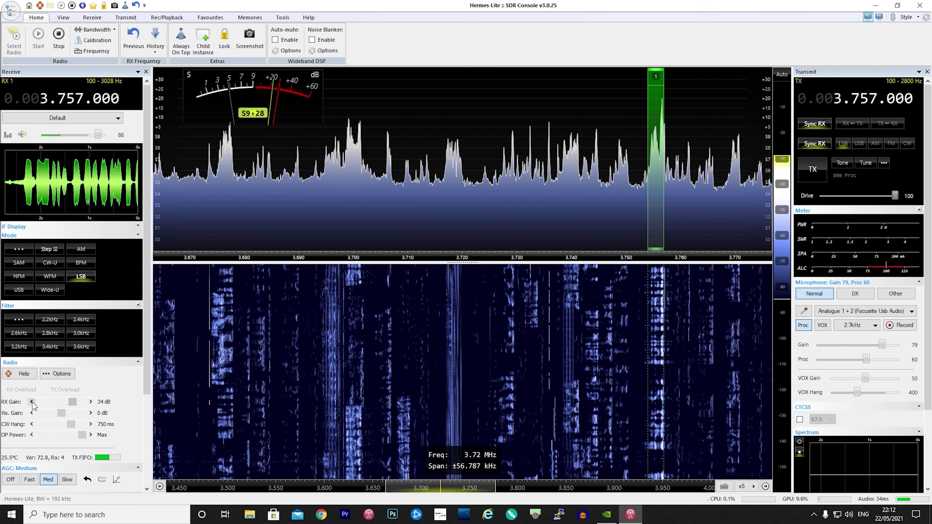
click(32, 402)
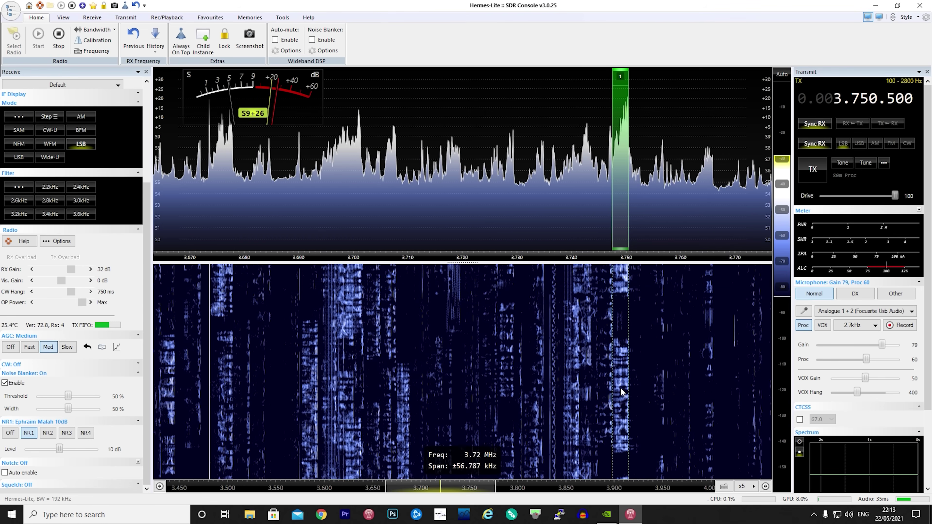
- Zoom in on the 80 m spectrum and waterfall display
mouse_move(724, 109)
click(754, 76)
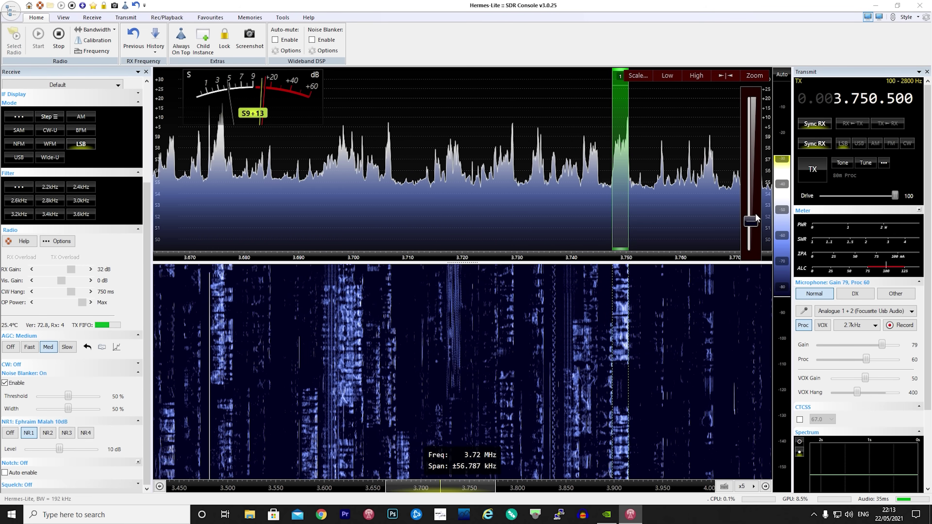
drag(749, 218, 749, 200)
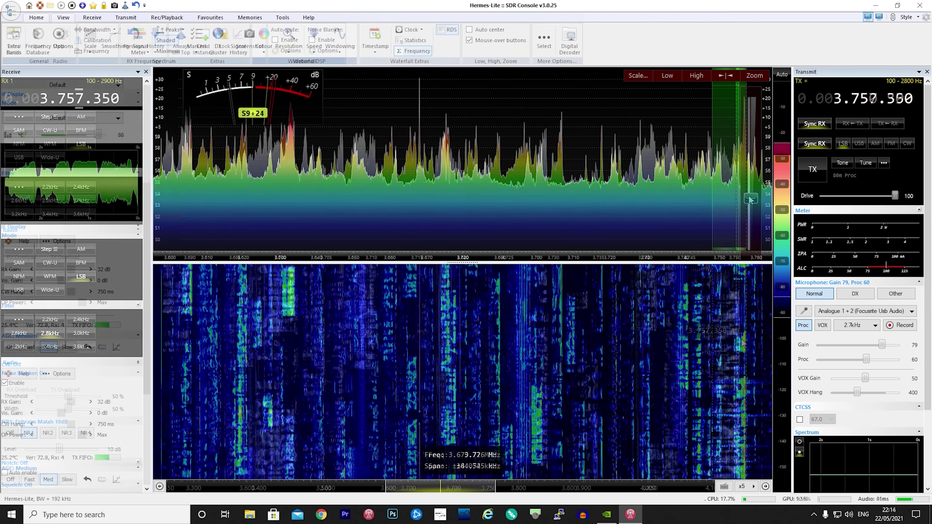
- Fine-tune the receiver down to 3.757.000 MHz
scroll(758, 321, down, 5)
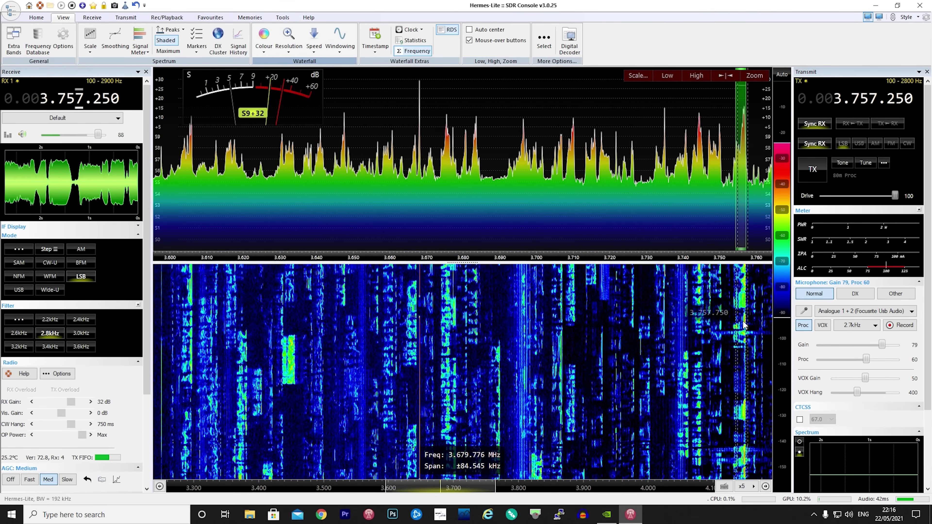
scroll(743, 322, down, 2)
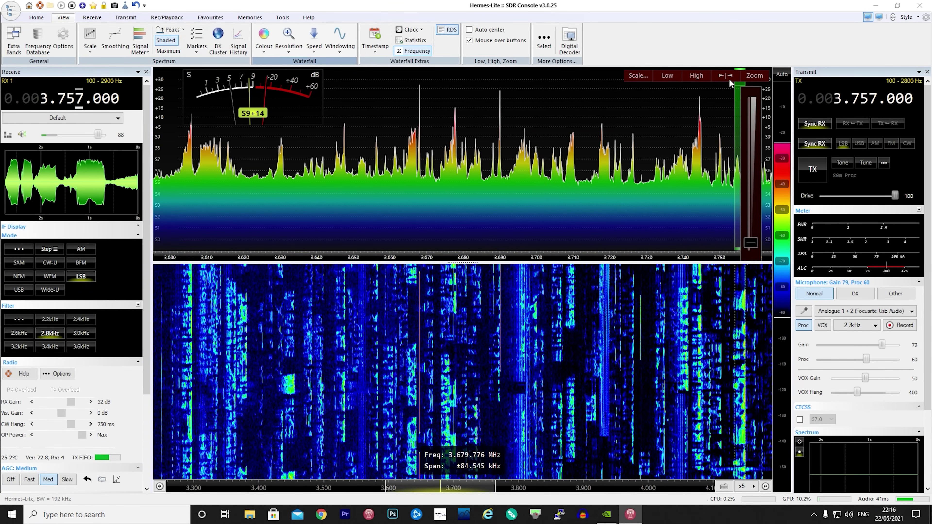
- Centre the display on the tuned signal and zoom in on the spectrum around it
click(725, 76)
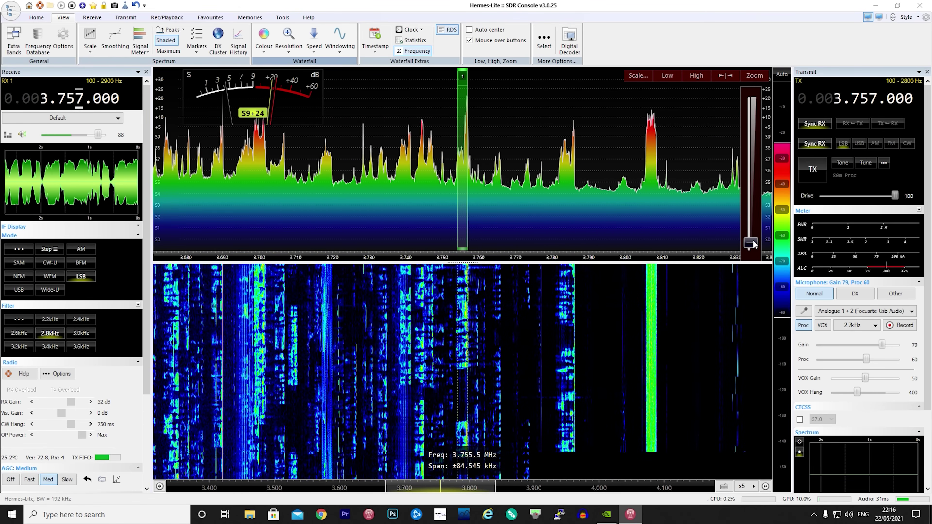
drag(755, 223, 756, 198)
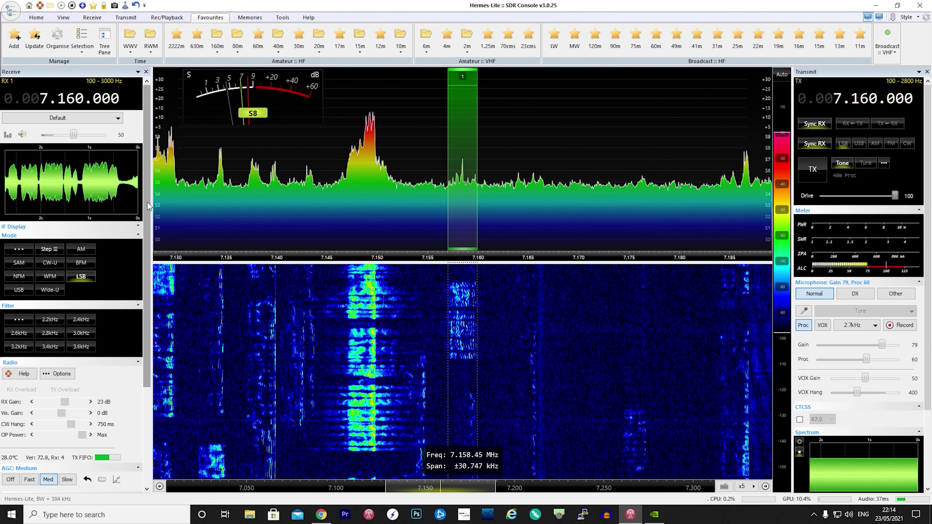
- Lower the RX gain to 19 dB while receiving on 7.160.000 MHz
click(32, 401)
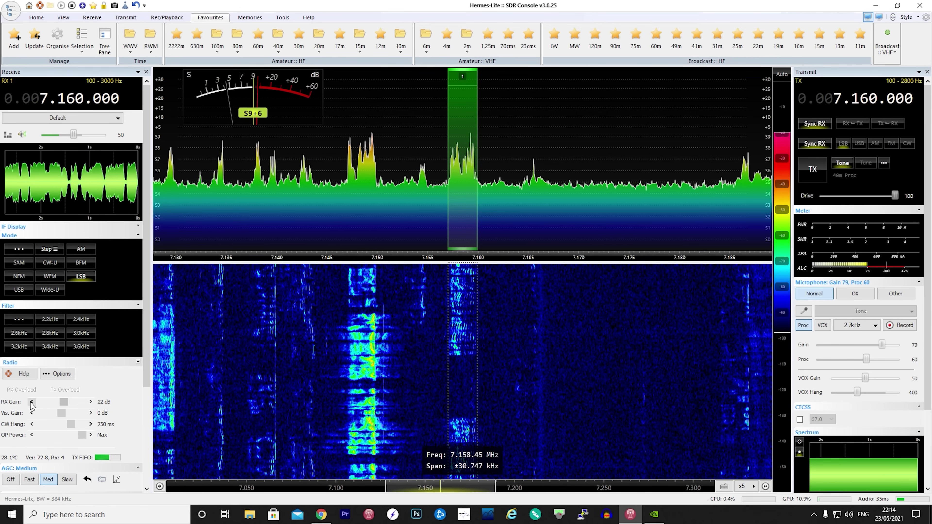
click(32, 401)
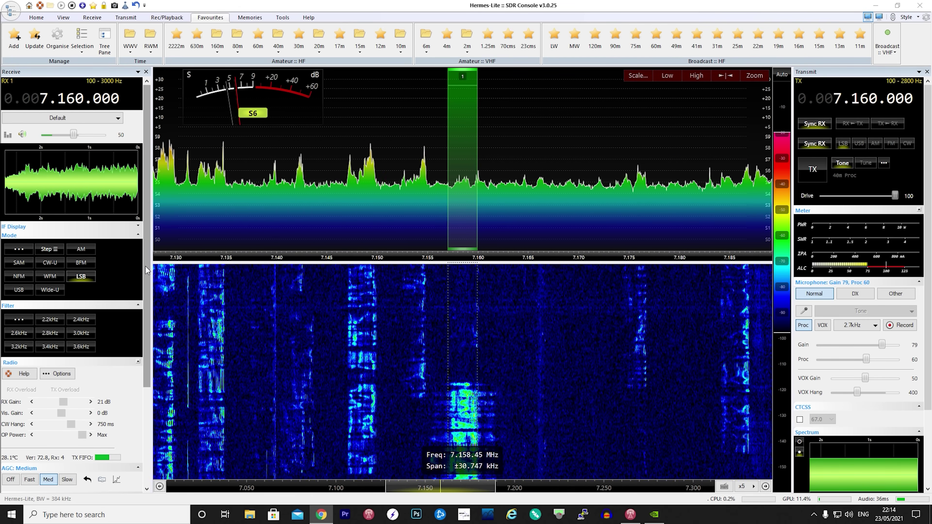
mouse_move(147, 270)
mouse_down()
mouse_move(148, 362)
mouse_move(144, 287)
mouse_up()
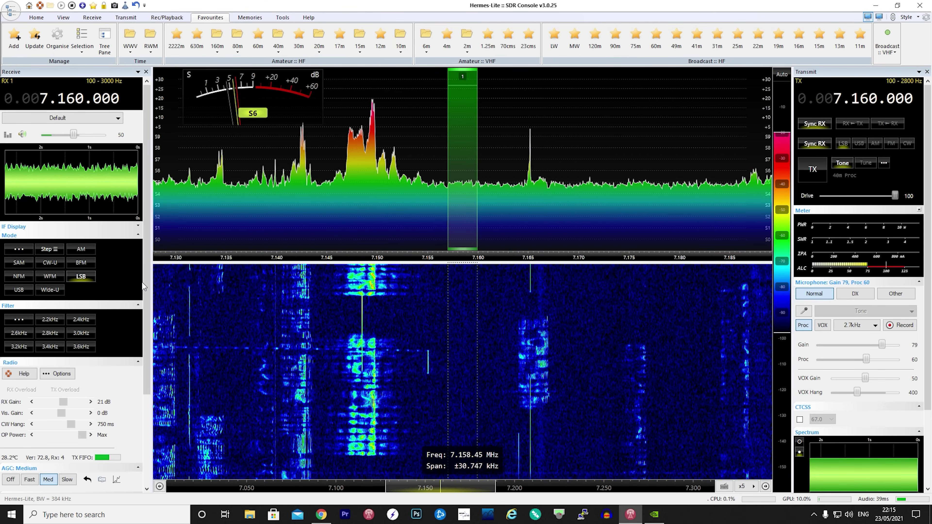
click(32, 402)
click(32, 402)
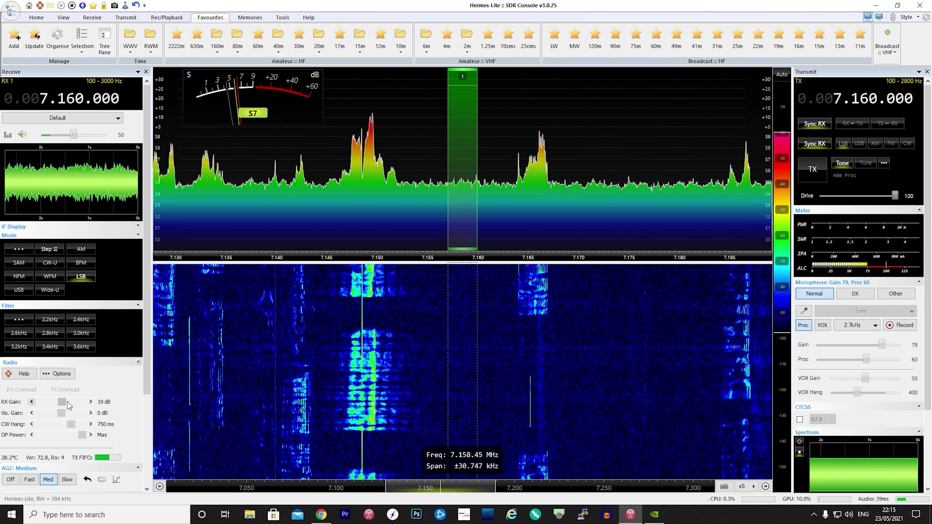